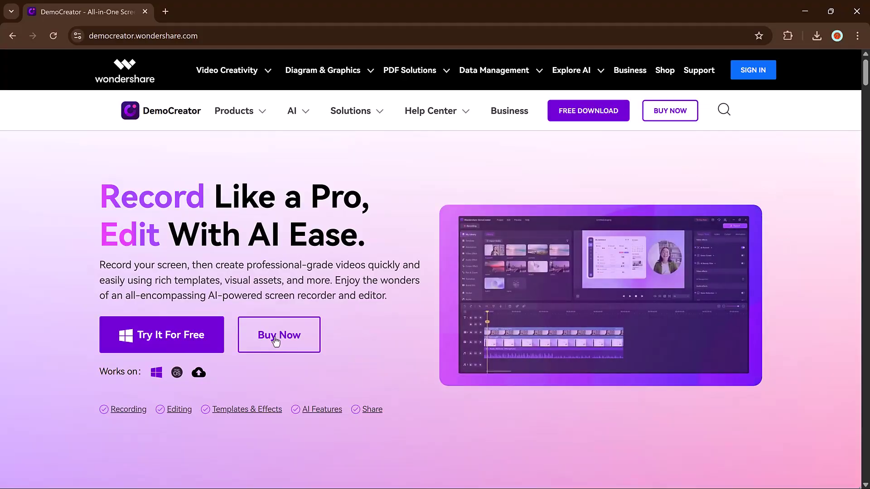
# Start the DemoCreator download and view the Virtual Avatar, Video Presentation and Camera recording modes
pyautogui.click(181, 336)
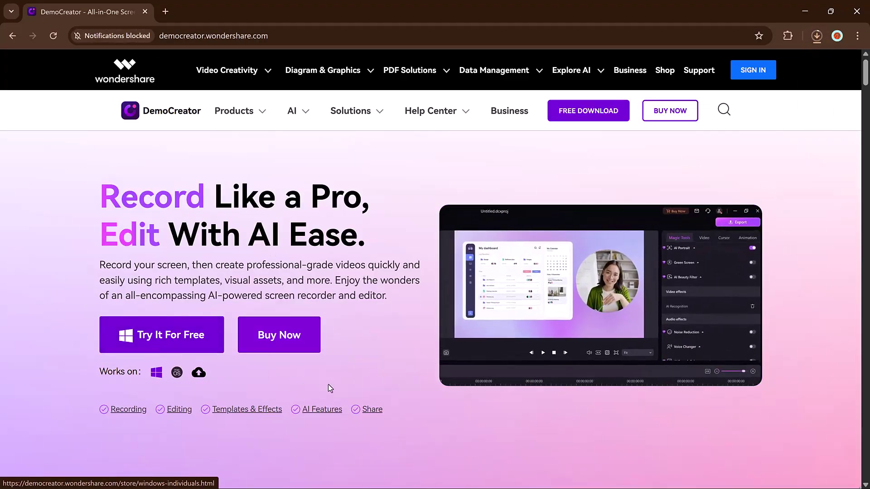
pyautogui.scroll(-6, 337, 376)
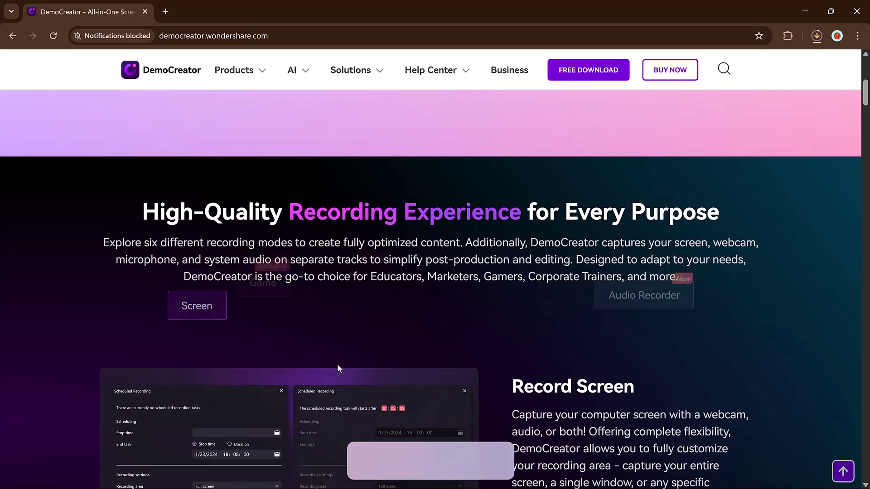
pyautogui.scroll(-3, 344, 385)
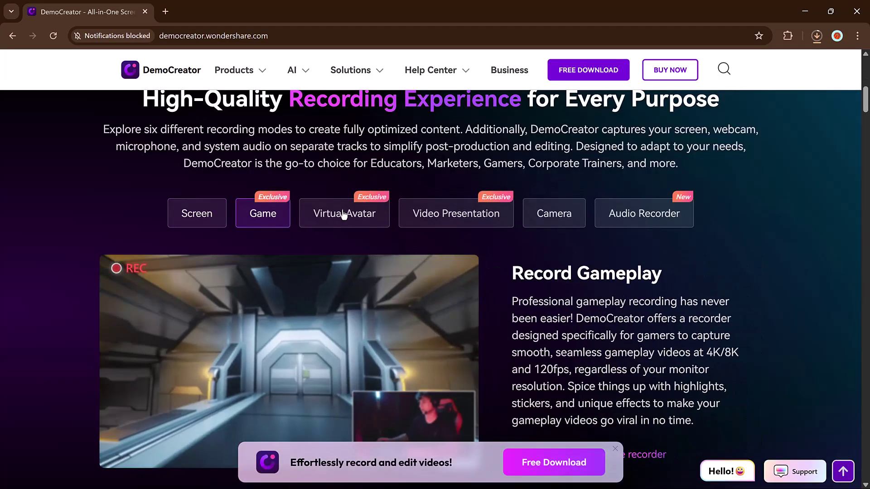
pyautogui.click(344, 215)
pyautogui.click(453, 217)
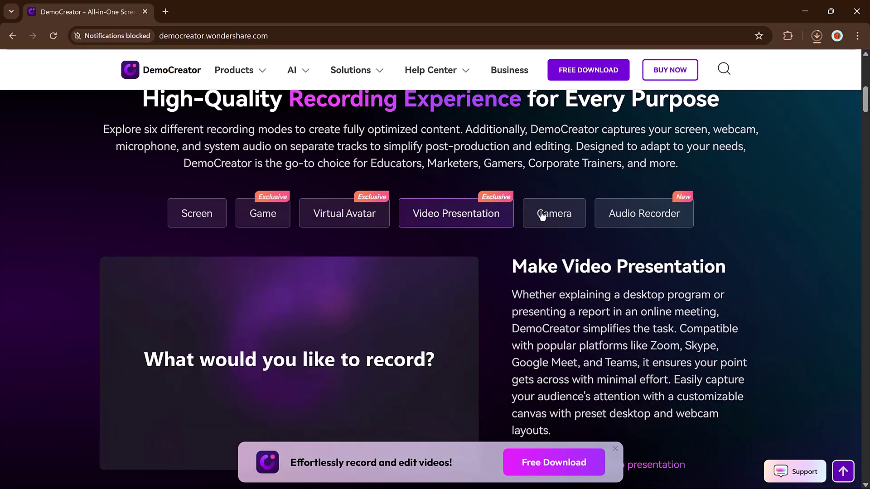
pyautogui.click(542, 216)
# Scroll down to the visual-asset demos and view the Audio and Stickers examples
pyautogui.scroll(-12, 619, 243)
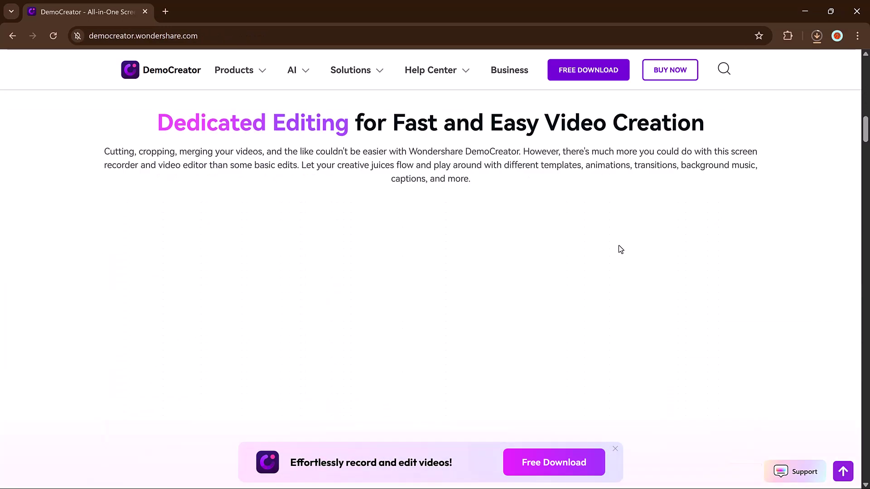
pyautogui.scroll(-1, 621, 250)
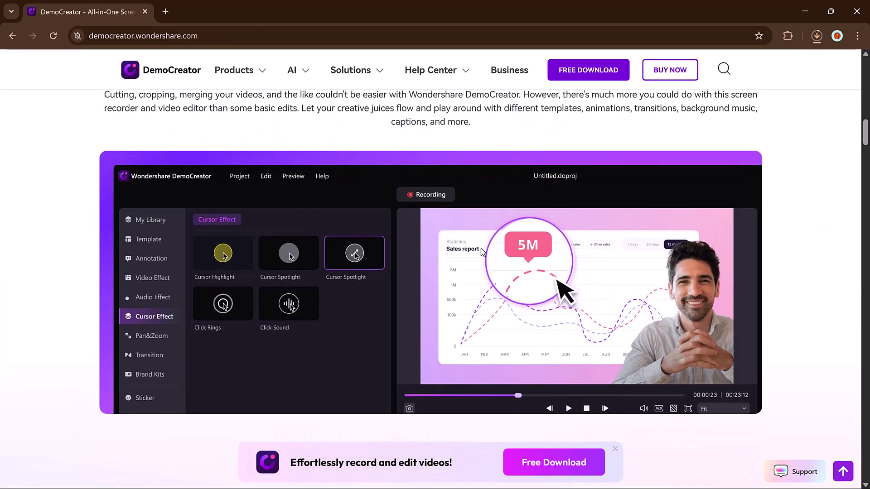
pyautogui.scroll(-7, 483, 252)
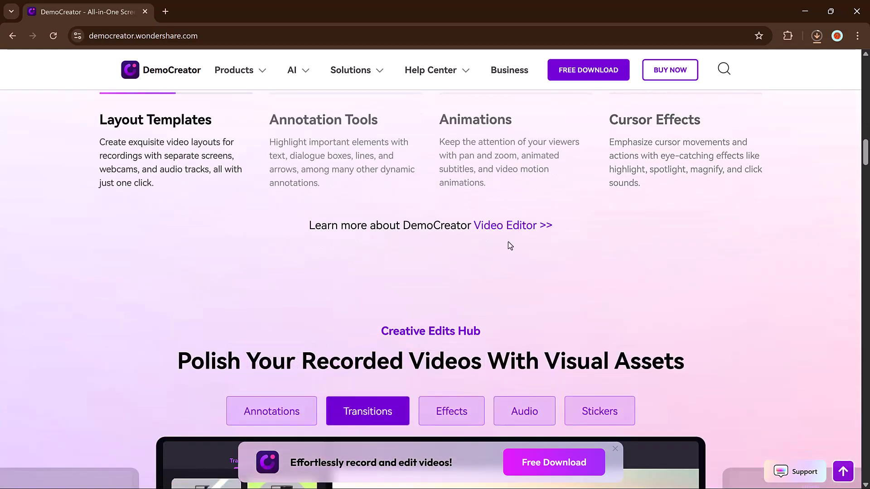
pyautogui.scroll(-2, 509, 245)
pyautogui.scroll(-2, 466, 270)
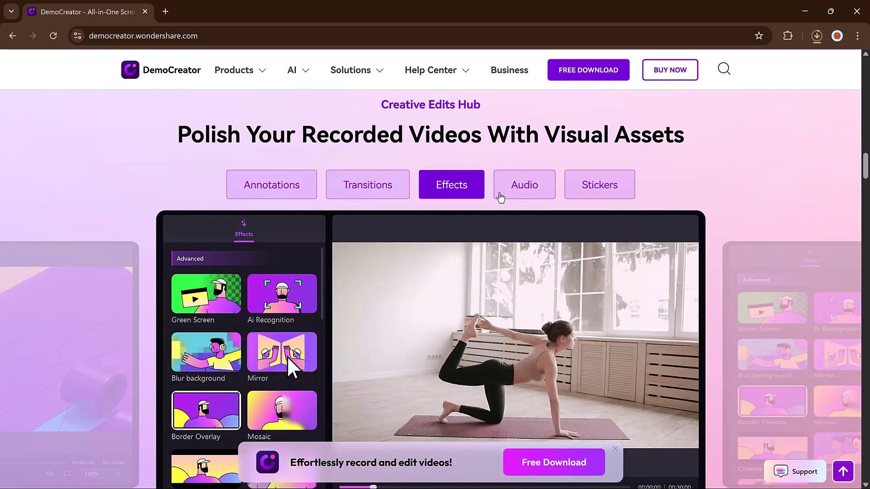
pyautogui.click(500, 197)
pyautogui.click(607, 192)
pyautogui.scroll(-3, 600, 229)
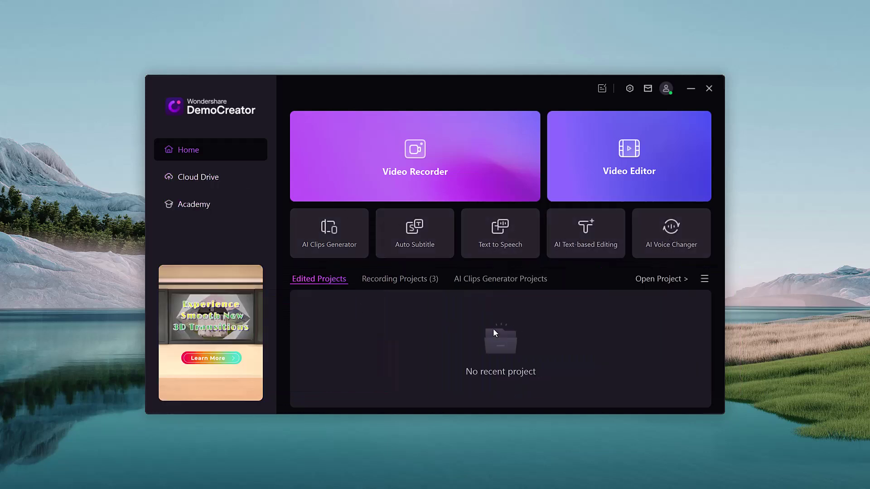
# Launch Video Recorder from the DemoCreator home screen
pyautogui.click(425, 179)
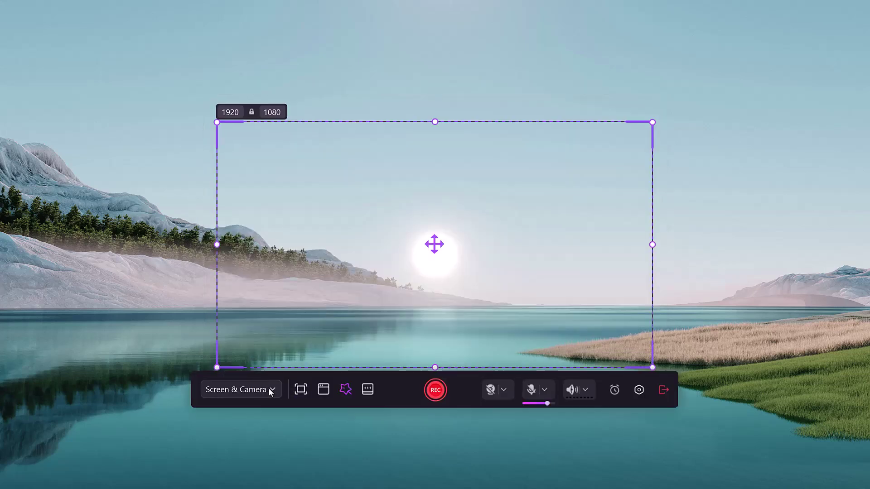
# Choose Screen & Camera, review the Magic Tools presets and microphone, then record the 1920×1080 area
pyautogui.click(240, 389)
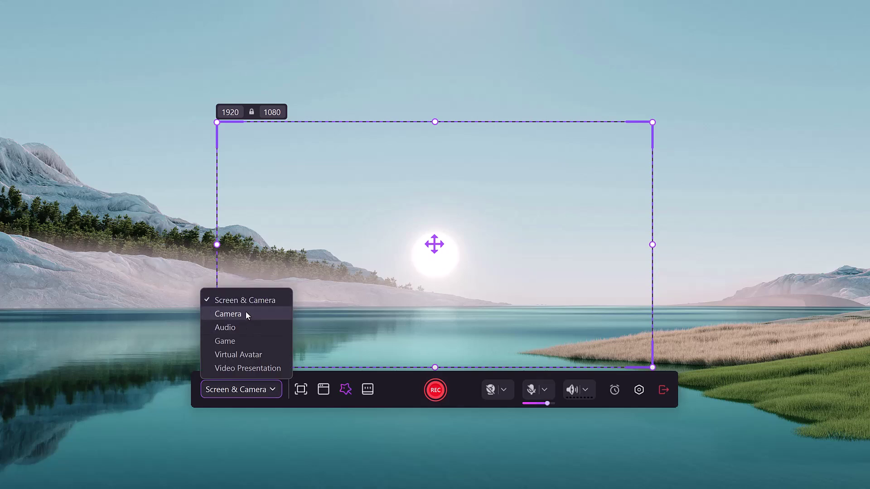
pyautogui.click(345, 389)
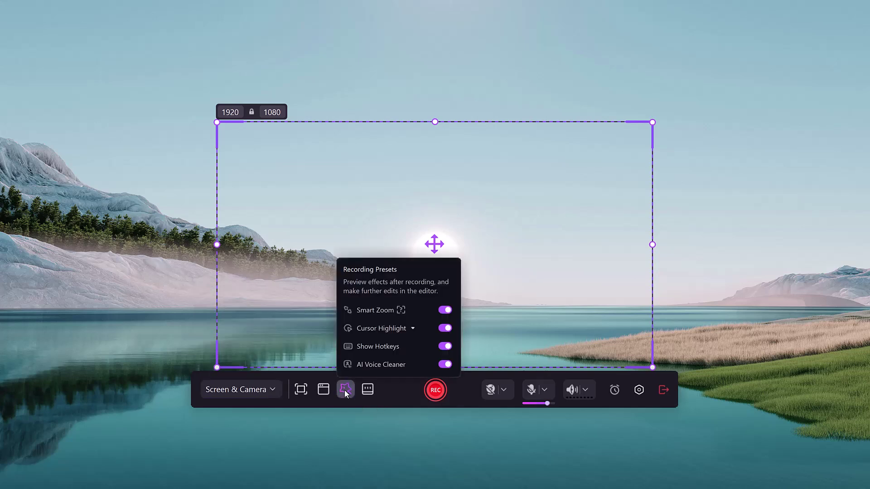
pyautogui.moveTo(453, 308)
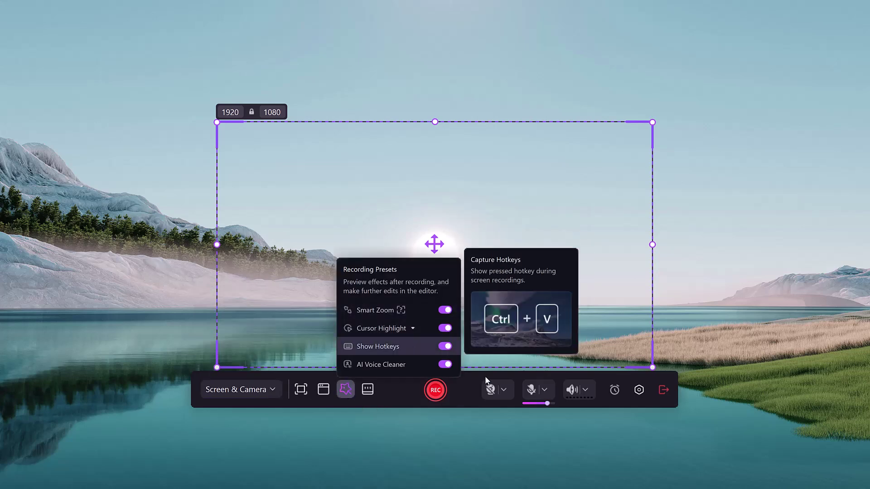
pyautogui.click(544, 391)
pyautogui.click(435, 389)
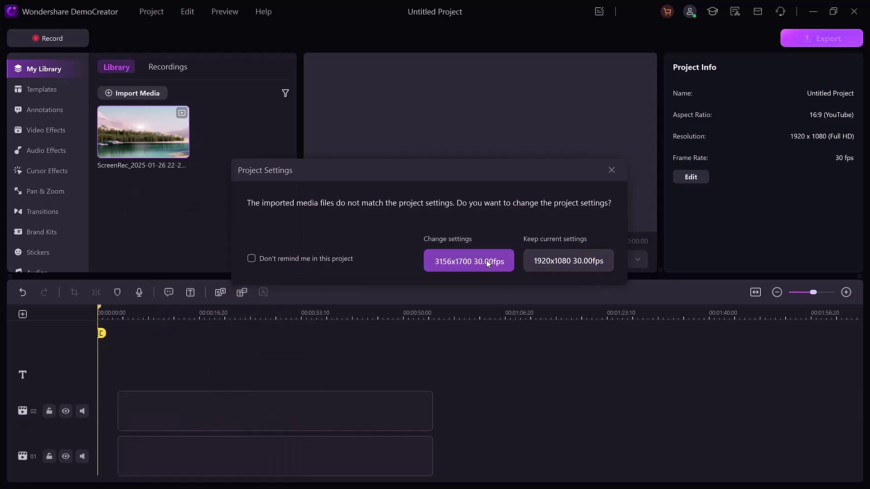
# Change the project settings to 3156x1700 at 30.00fps to match the recording
pyautogui.click(505, 256)
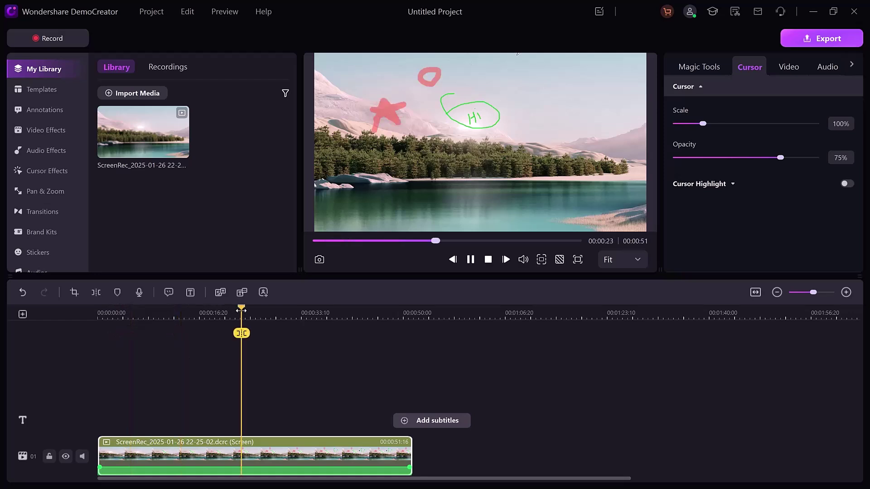
# Browse the Templates, Video Effects and Pan & Zoom libraries
pyautogui.click(45, 87)
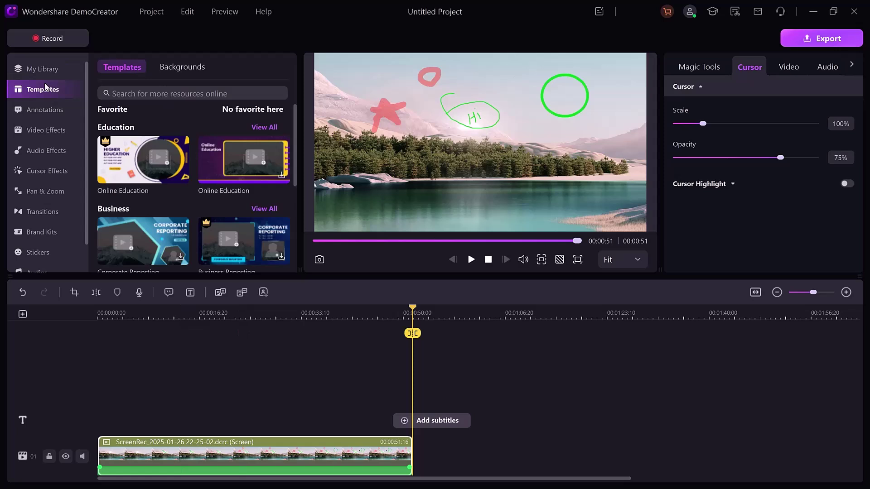
pyautogui.scroll(-5, 136, 175)
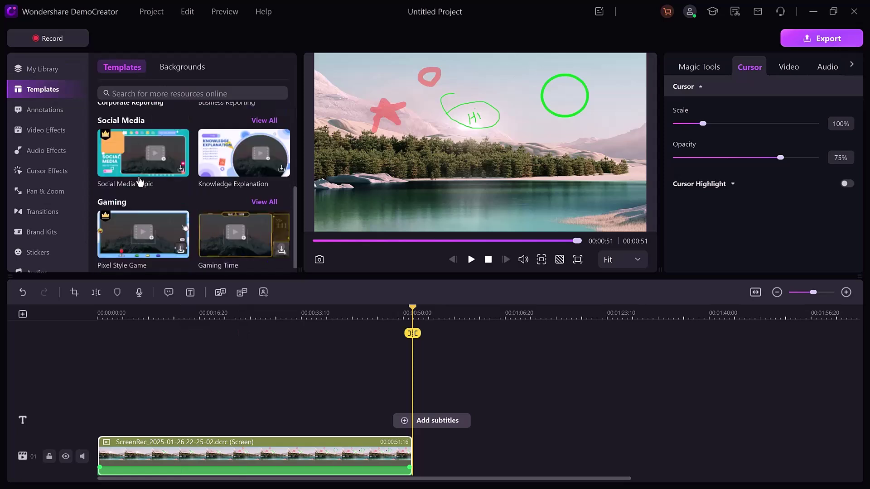
pyautogui.scroll(5, 140, 181)
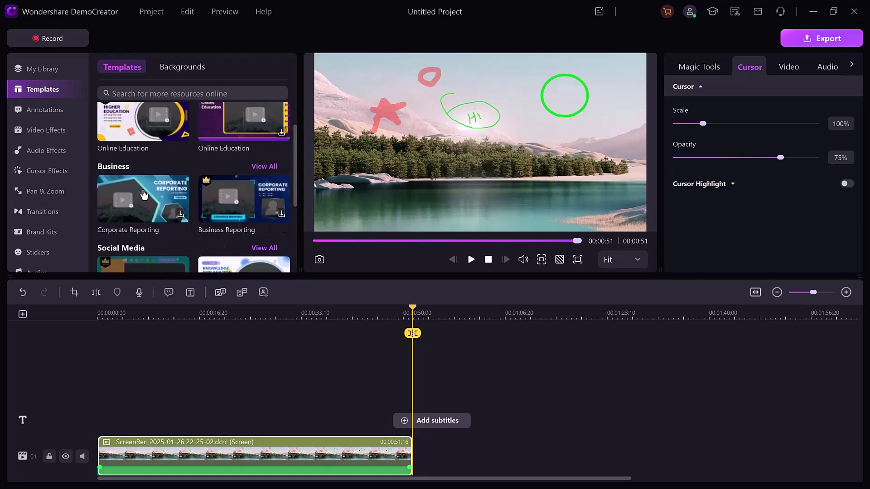
pyautogui.click(75, 136)
pyautogui.scroll(-4, 165, 160)
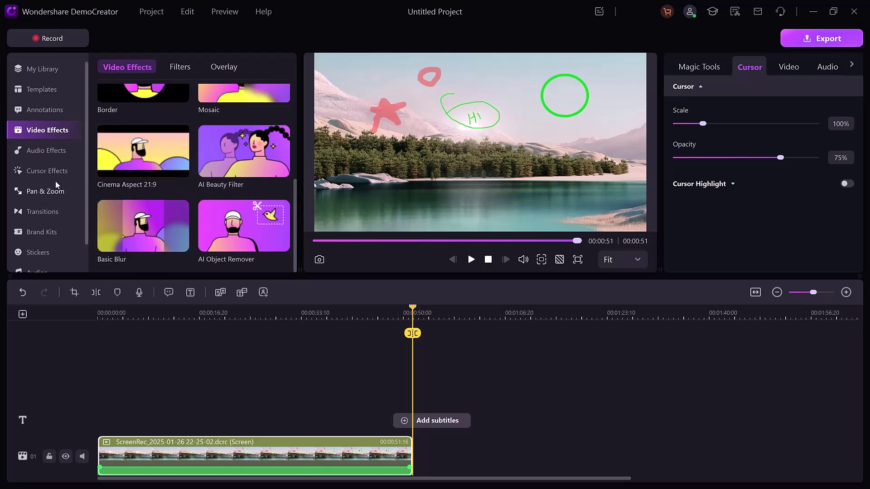
pyautogui.click(48, 190)
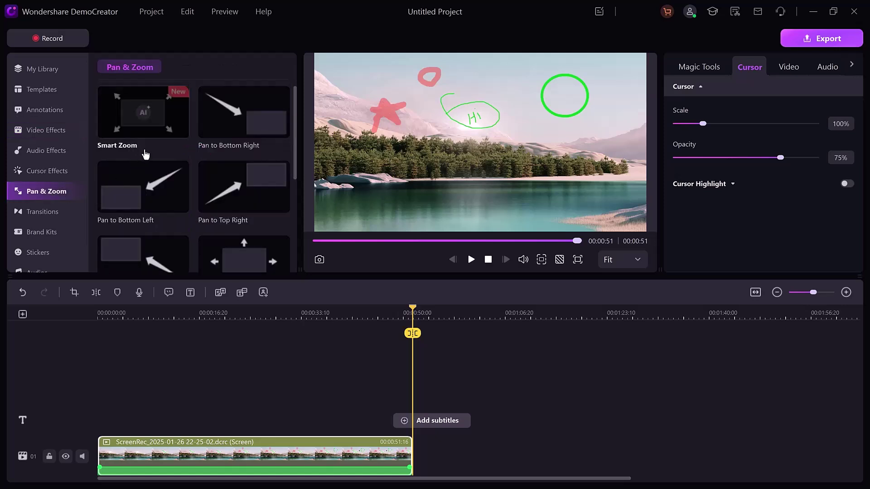
pyautogui.scroll(-4, 146, 154)
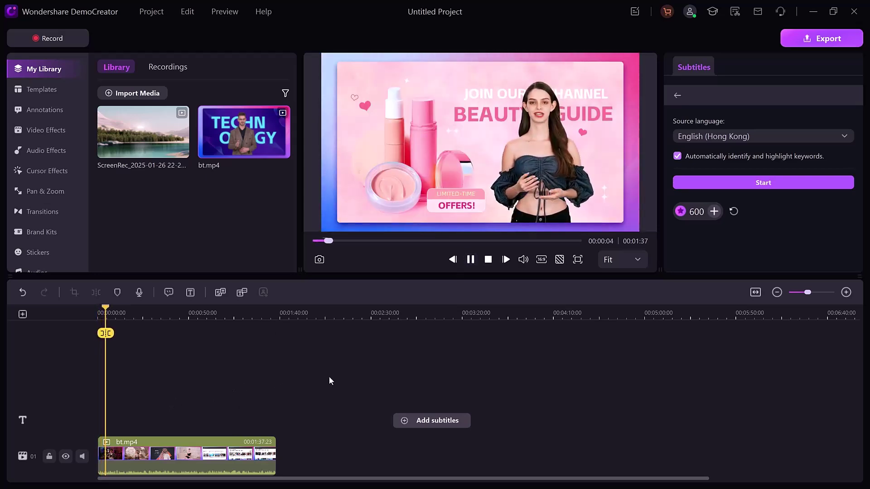
pyautogui.click(471, 261)
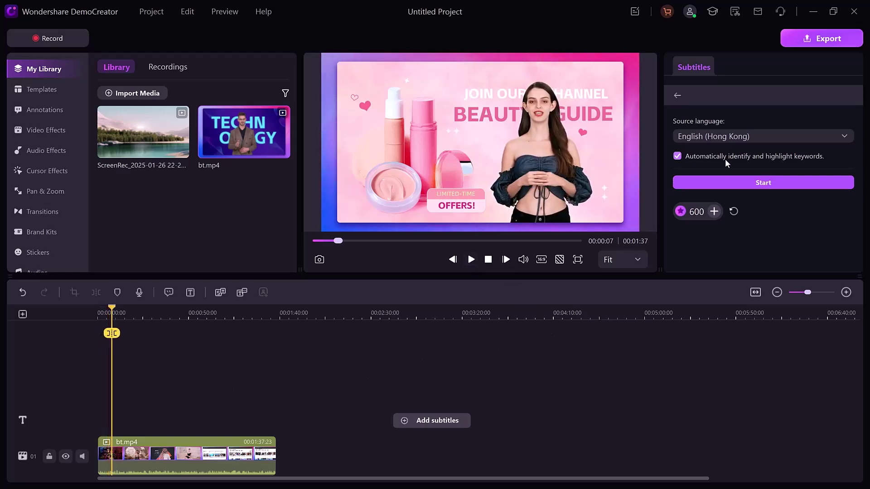
pyautogui.click(718, 102)
pyautogui.click(714, 98)
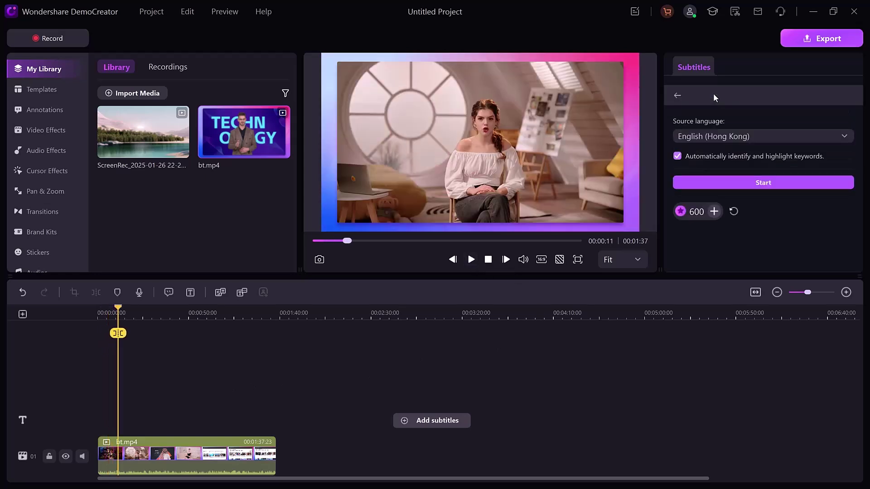
pyautogui.click(712, 133)
pyautogui.scroll(-5, 711, 224)
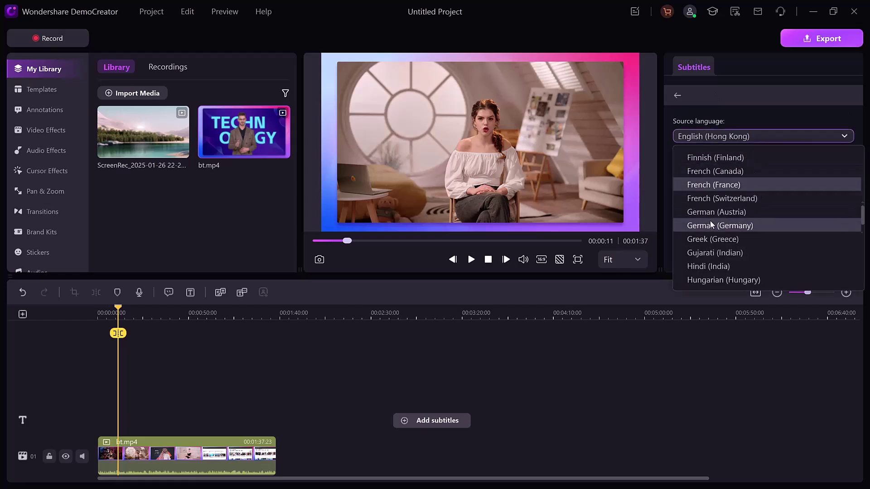
pyautogui.scroll(-10, 711, 224)
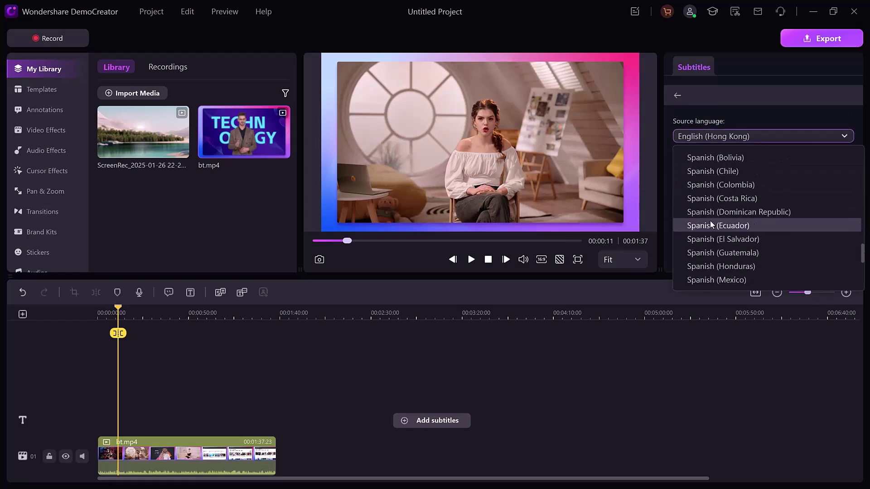
pyautogui.scroll(15, 711, 224)
pyautogui.click(737, 181)
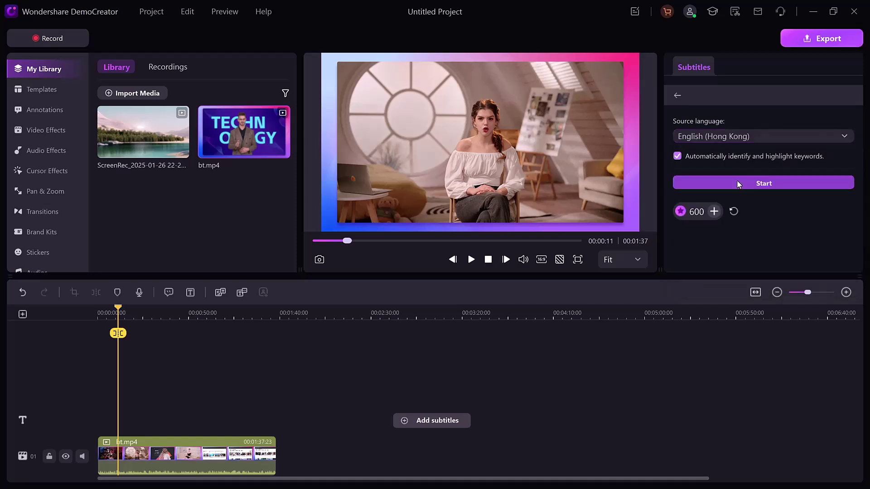
# Transcribe the clip into subtitles, play it, and try the teal and white-pink animated styles
pyautogui.click(737, 183)
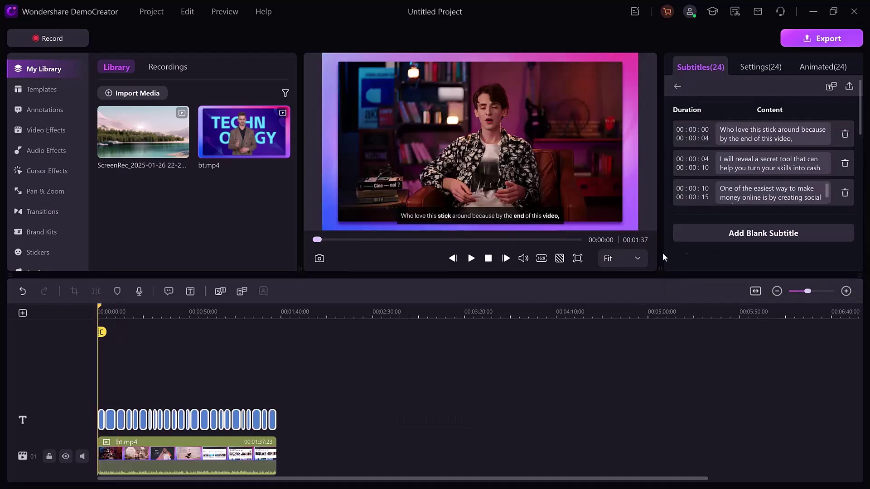
pyautogui.click(472, 258)
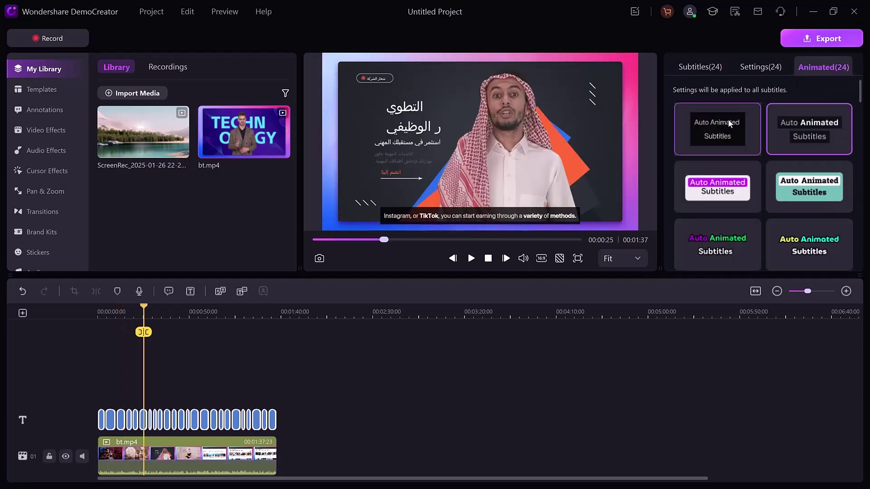
pyautogui.click(809, 187)
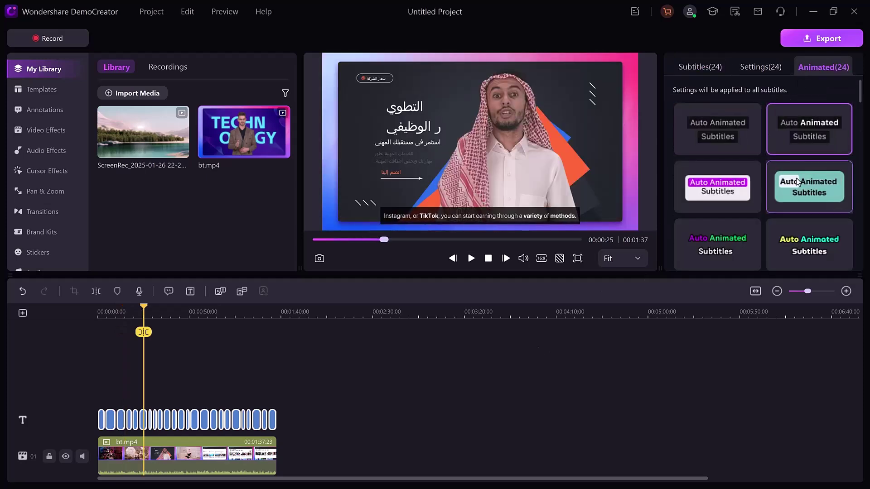
pyautogui.click(738, 194)
# Apply the white style with green word highlights and preview the clip from the start
pyautogui.scroll(-3, 729, 195)
pyautogui.click(725, 236)
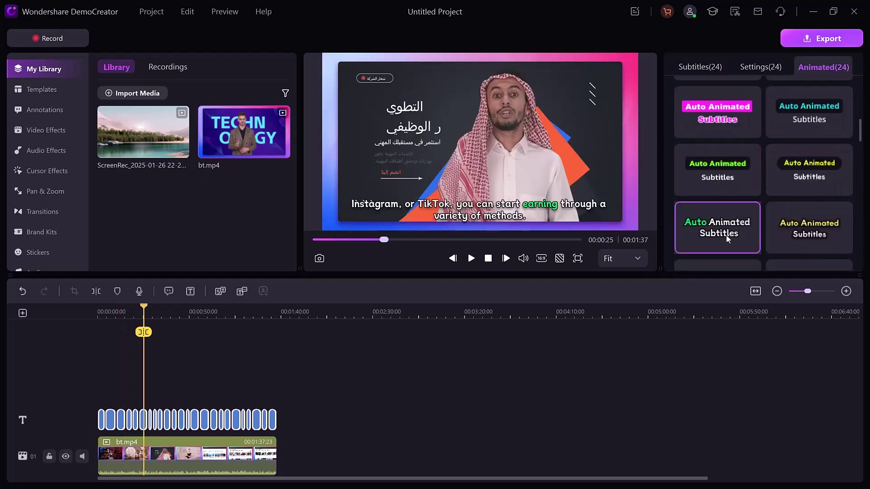
pyautogui.click(452, 259)
pyautogui.click(471, 258)
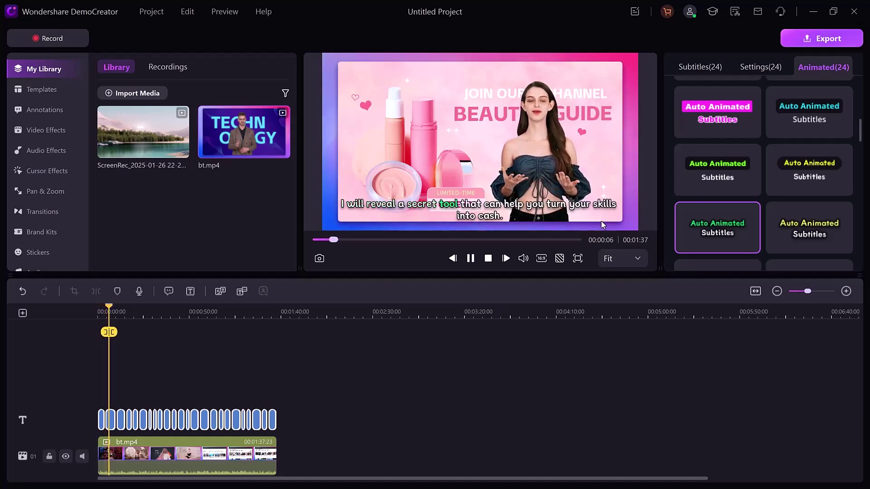
pyautogui.click(471, 258)
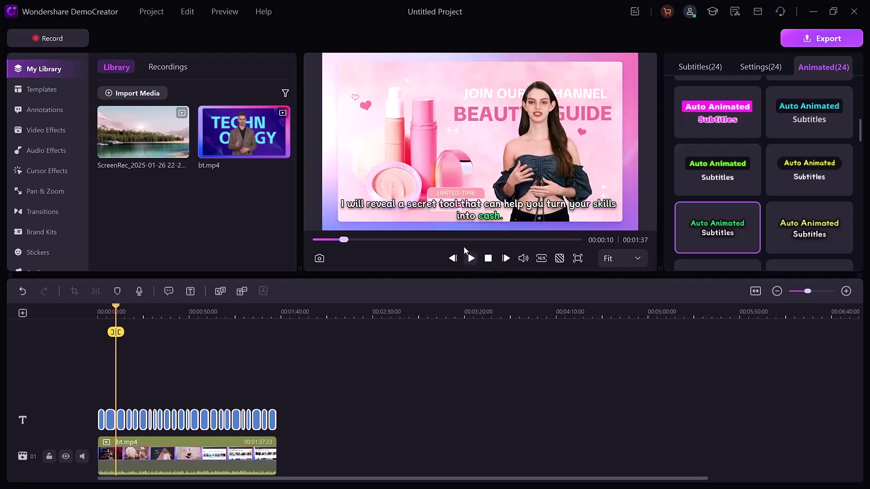
# Generate an English (US) text-to-speech voiceover of "Hi viewers Welcome to my new Video" onto track 02
pyautogui.click(237, 292)
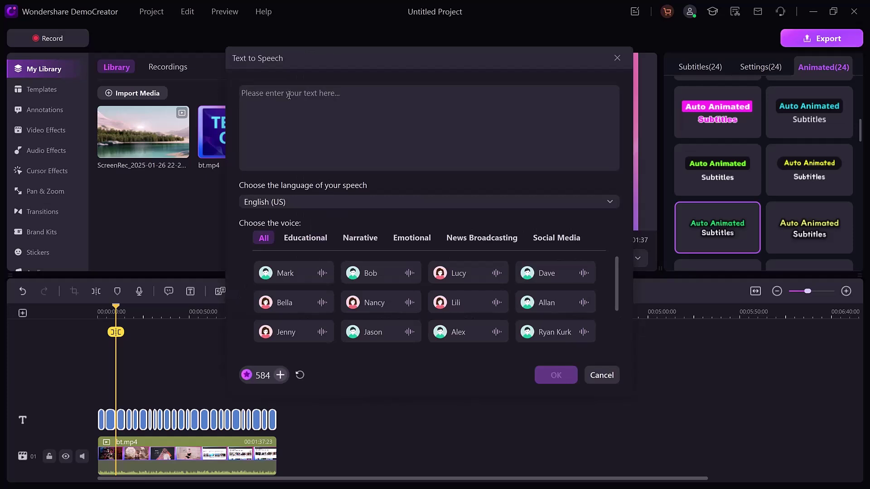
pyautogui.click(318, 202)
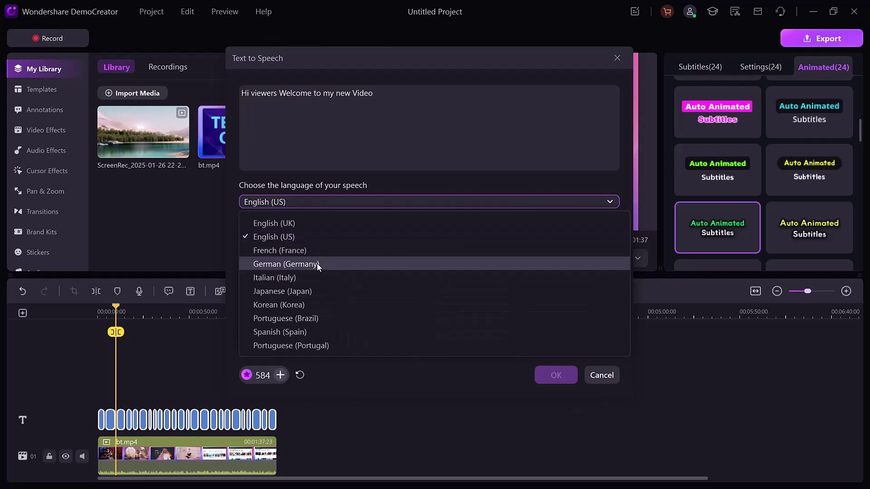
pyautogui.click(322, 202)
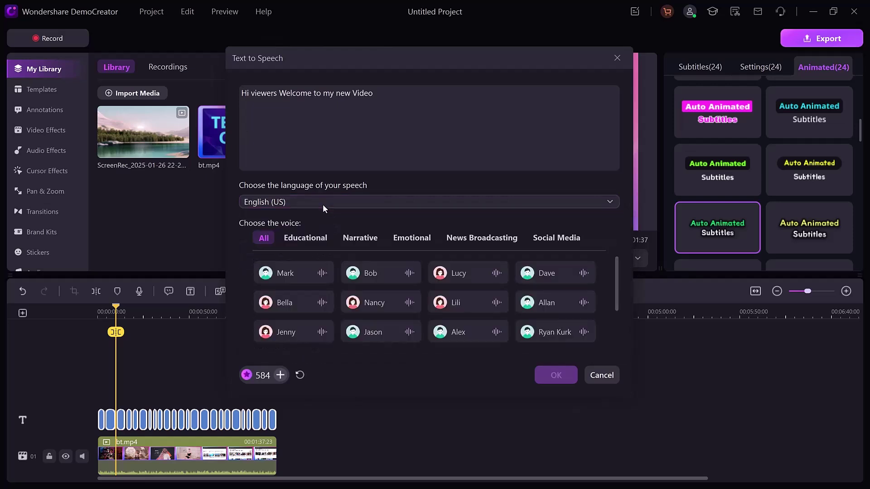
pyautogui.click(293, 273)
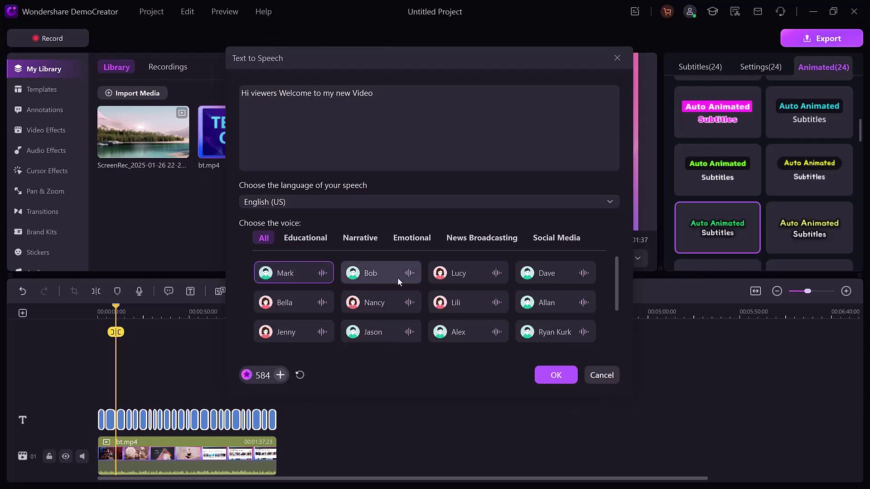
pyautogui.click(385, 271)
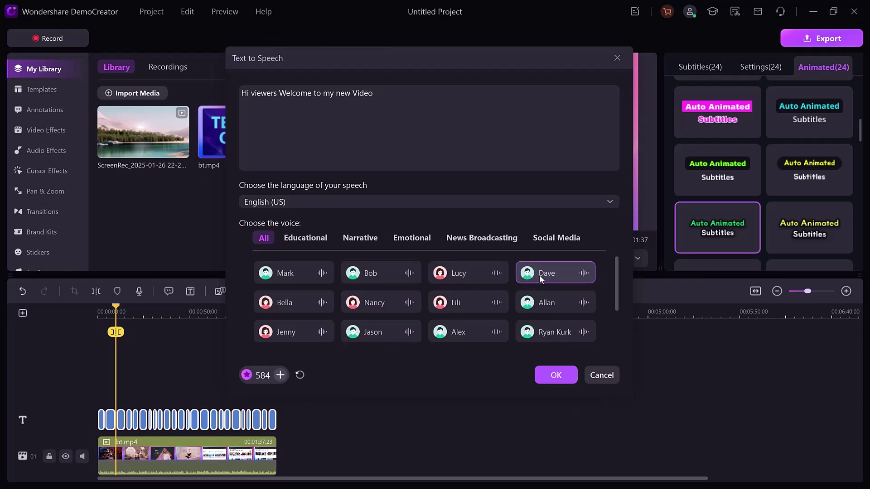
pyautogui.click(565, 372)
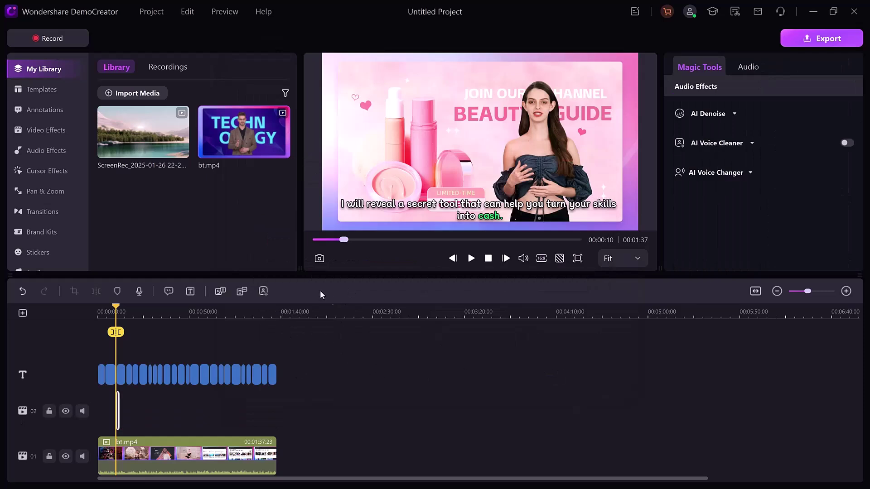
# Rename the project to 'Video' and export it as MP4 at 3840 x 2160 (4K UHD)
pyautogui.click(826, 43)
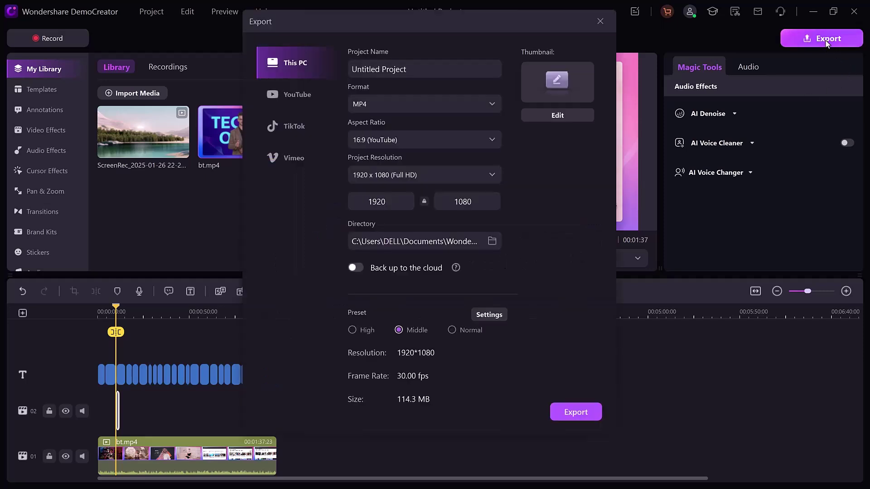
pyautogui.tripleClick(382, 75)
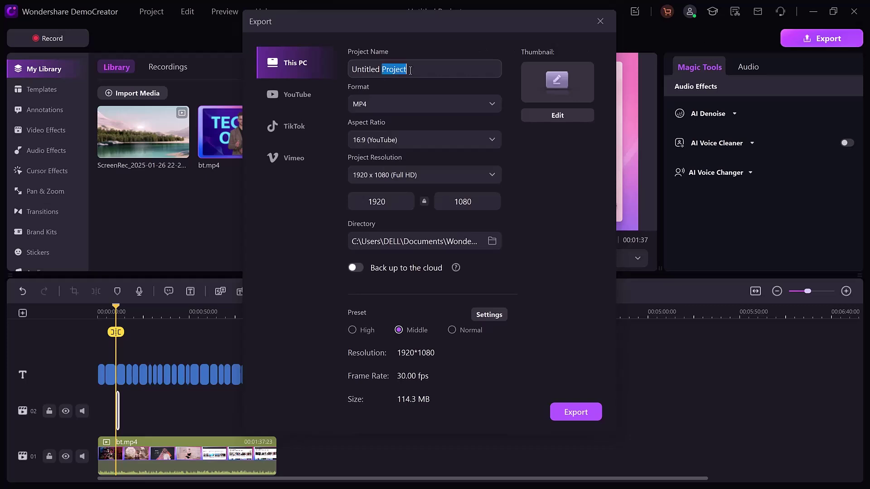
pyautogui.write('Video')
pyautogui.click(398, 104)
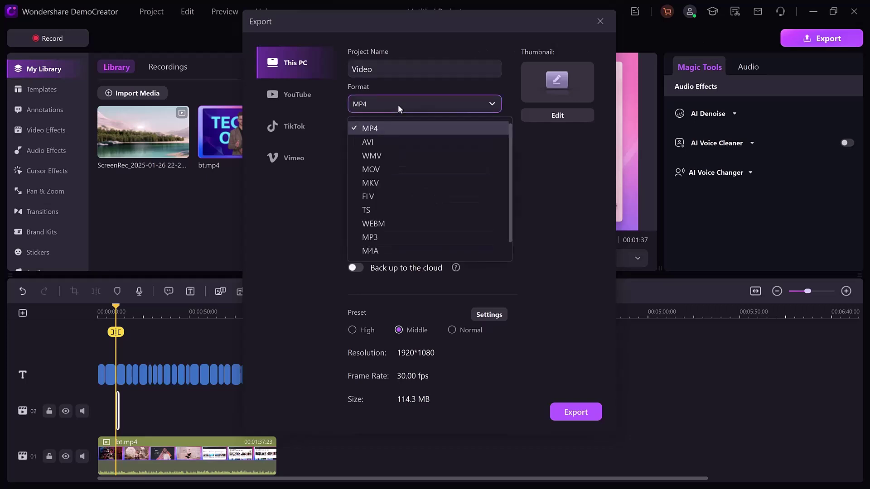
pyautogui.click(396, 129)
pyautogui.click(418, 181)
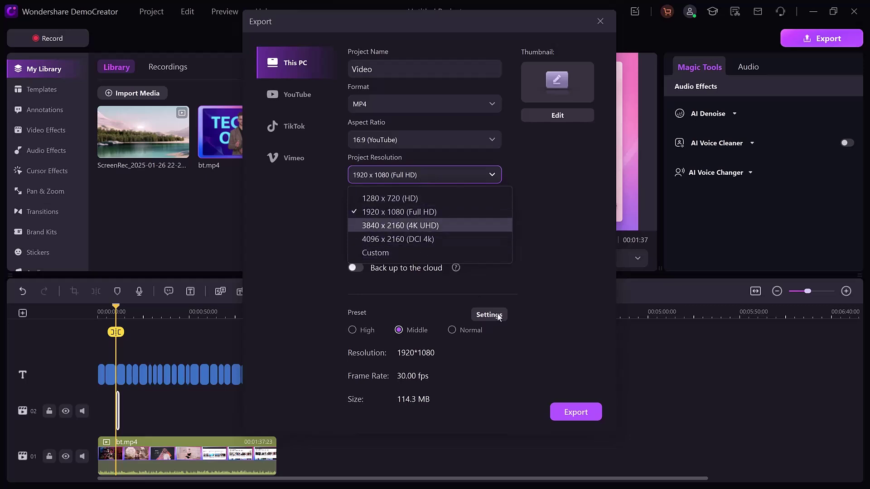
pyautogui.click(399, 226)
pyautogui.click(575, 411)
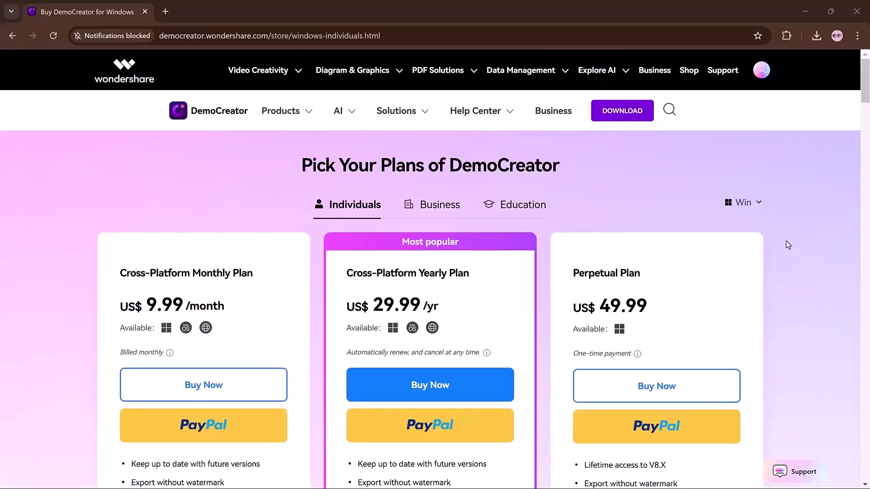
# Highlight the Monthly, Yearly US$ 29.99 and Perpetual US$ 49.99 plan prices on the DemoCreator store page
pyautogui.scroll(-1, 787, 249)
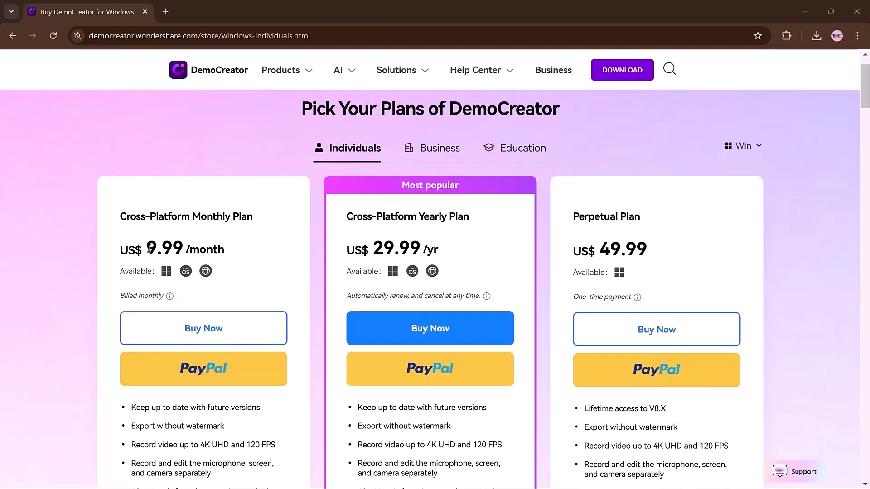
pyautogui.moveTo(146, 249); pyautogui.dragTo(236, 256)
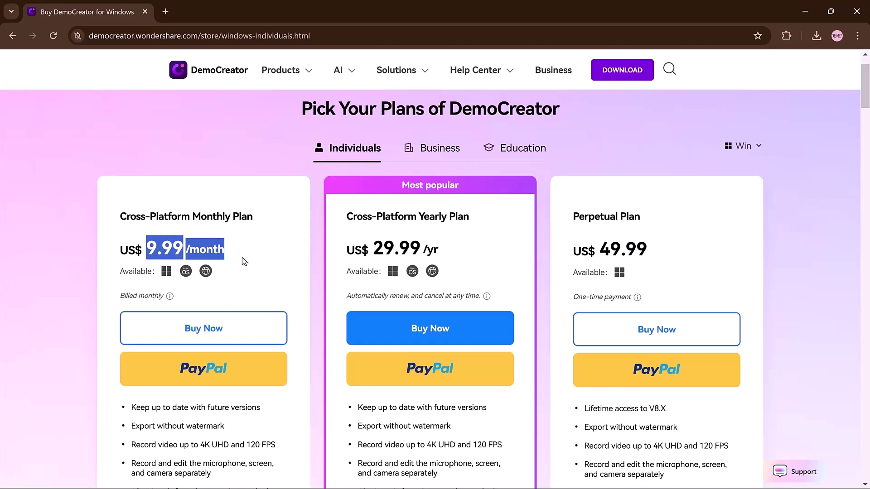
pyautogui.click(244, 261)
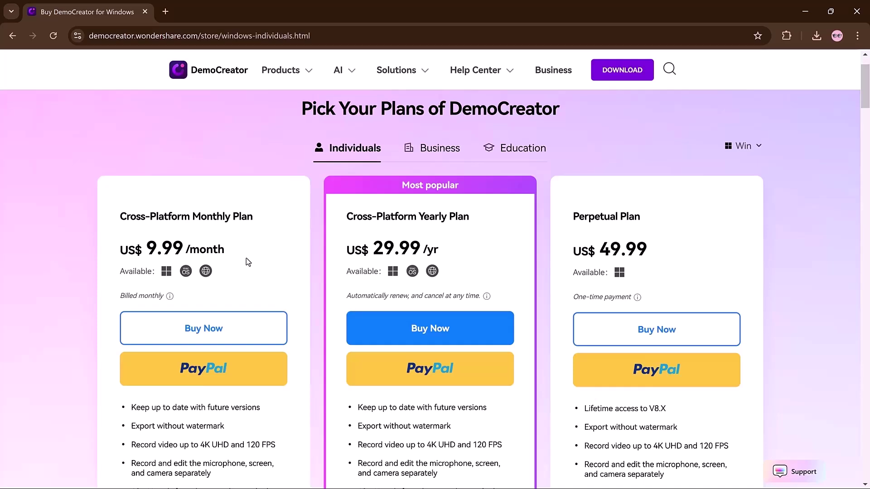
pyautogui.tripleClick(343, 257)
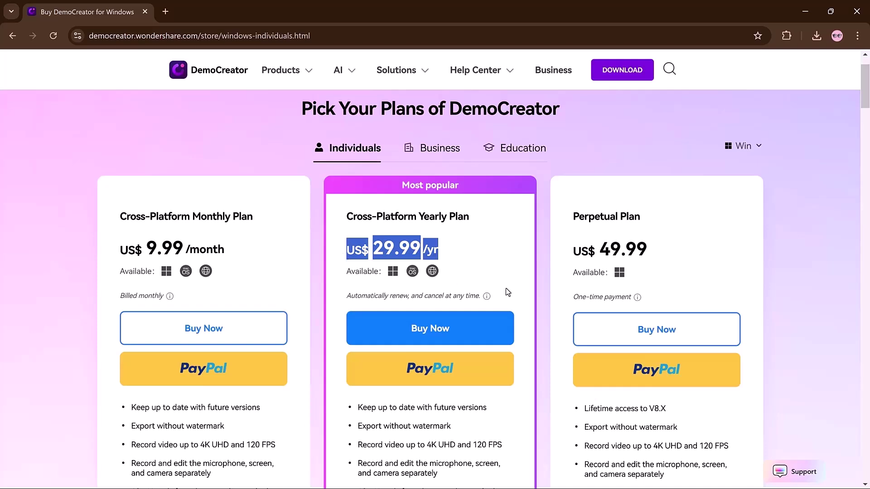
pyautogui.click(486, 273)
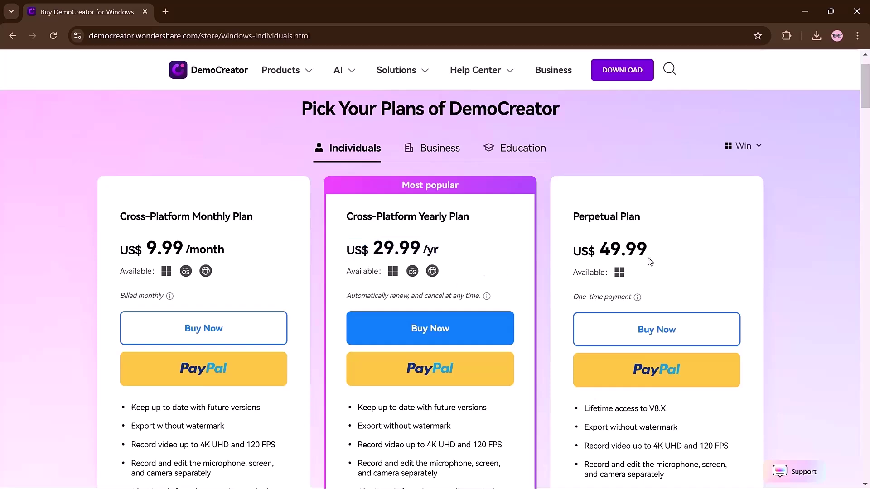
pyautogui.moveTo(649, 249); pyautogui.dragTo(569, 247)
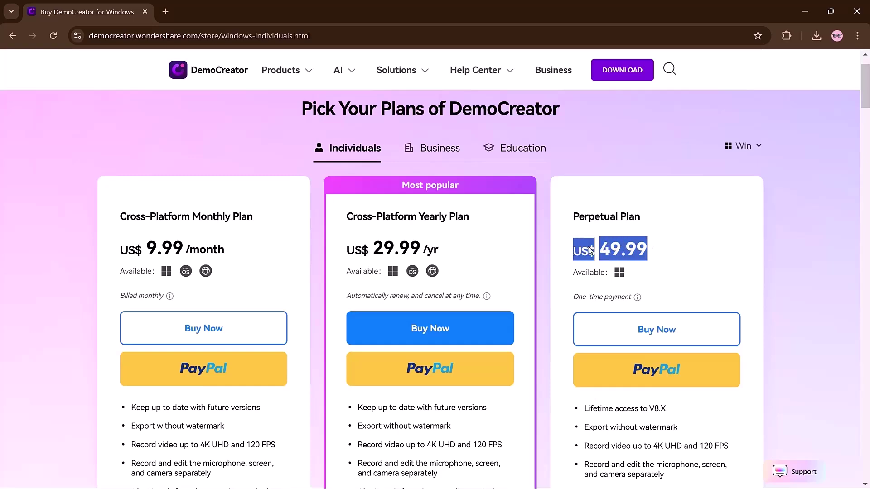
pyautogui.click(677, 250)
# Scroll further down the DemoCreator plans page
pyautogui.scroll(-3, 476, 285)
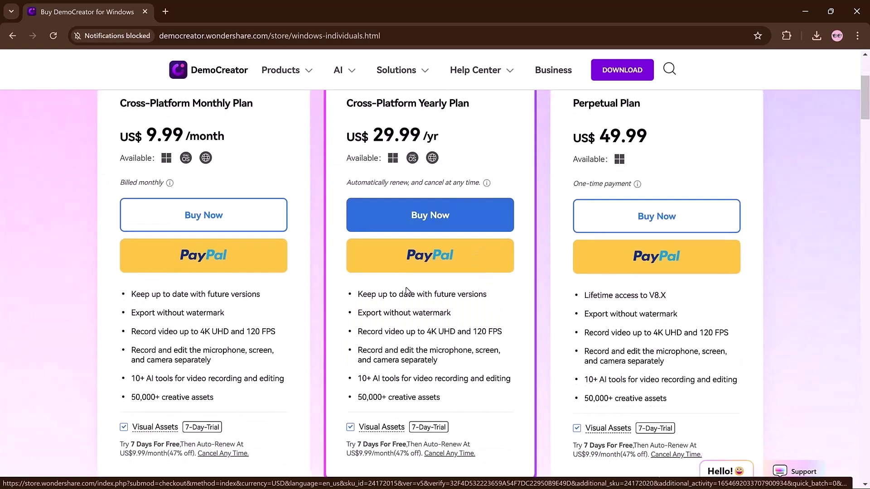
pyautogui.scroll(-1, 360, 292)
pyautogui.scroll(-1, 364, 288)
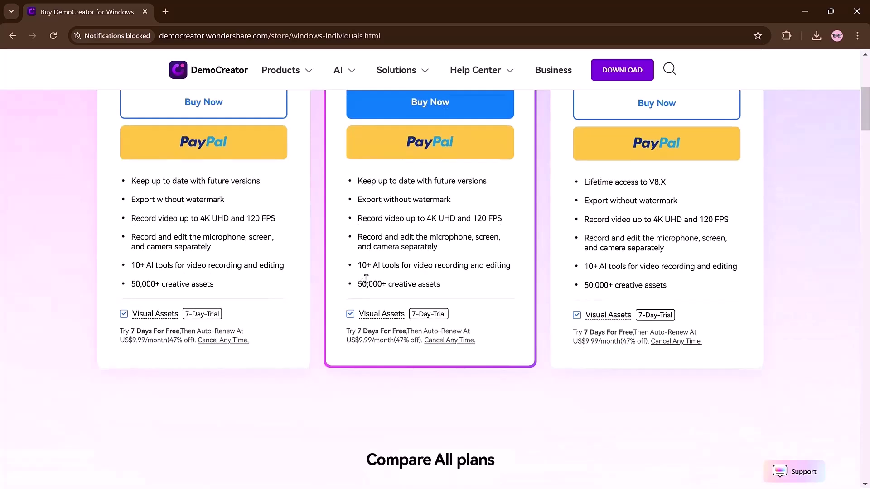
pyautogui.scroll(-6, 366, 279)
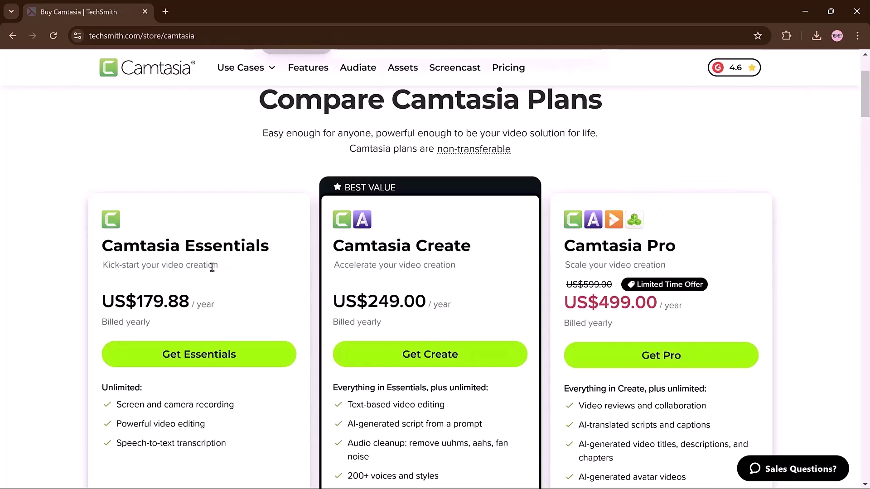
pyautogui.scroll(-1, 216, 265)
pyautogui.moveTo(102, 245); pyautogui.dragTo(227, 253)
pyautogui.click(226, 250)
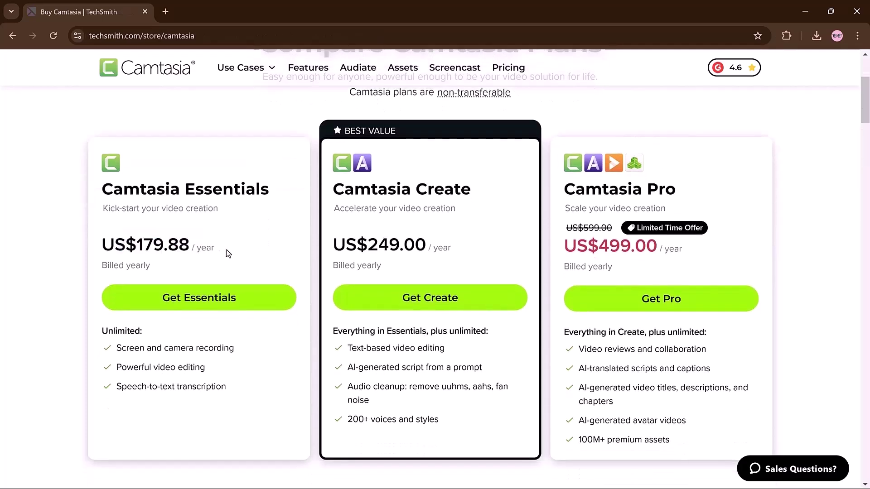
pyautogui.moveTo(334, 245); pyautogui.dragTo(453, 247)
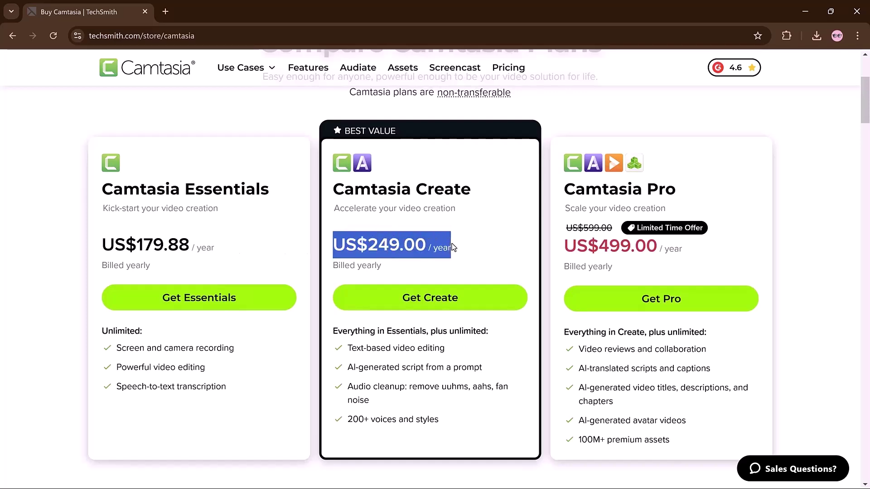
pyautogui.click(486, 261)
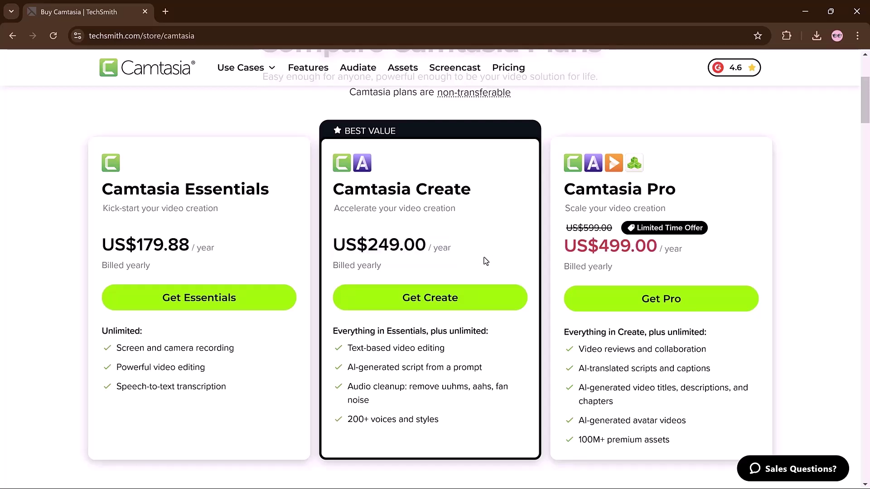
pyautogui.moveTo(564, 247); pyautogui.dragTo(684, 245)
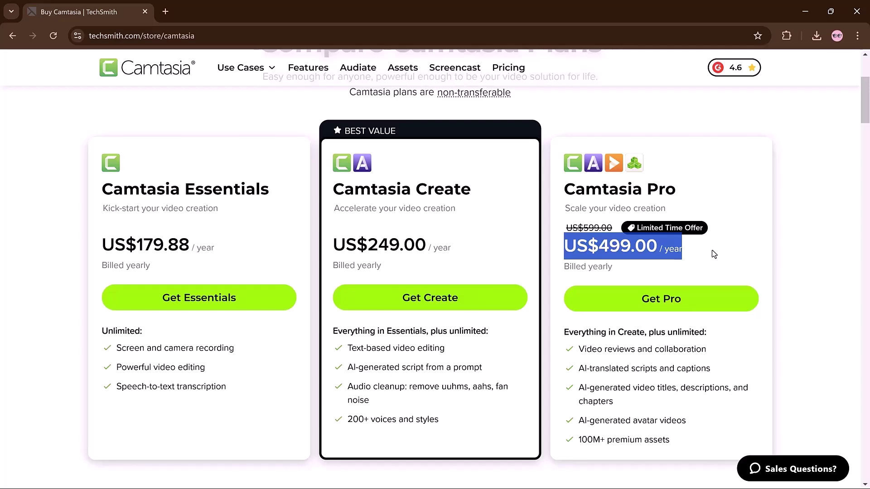
pyautogui.scroll(-1, 712, 252)
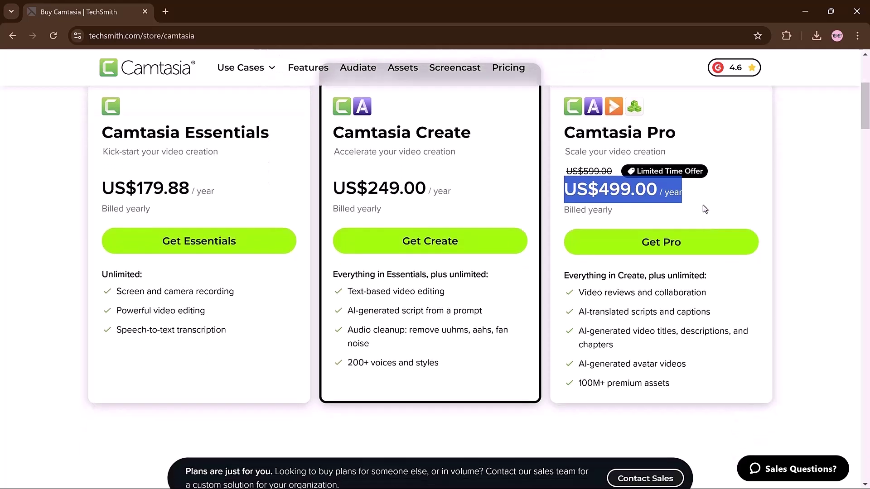
pyautogui.click(705, 209)
pyautogui.scroll(-2, 449, 266)
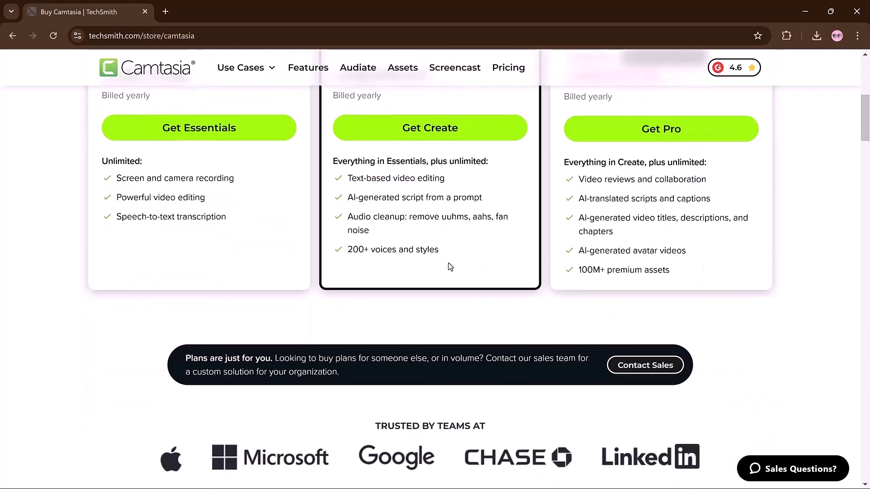